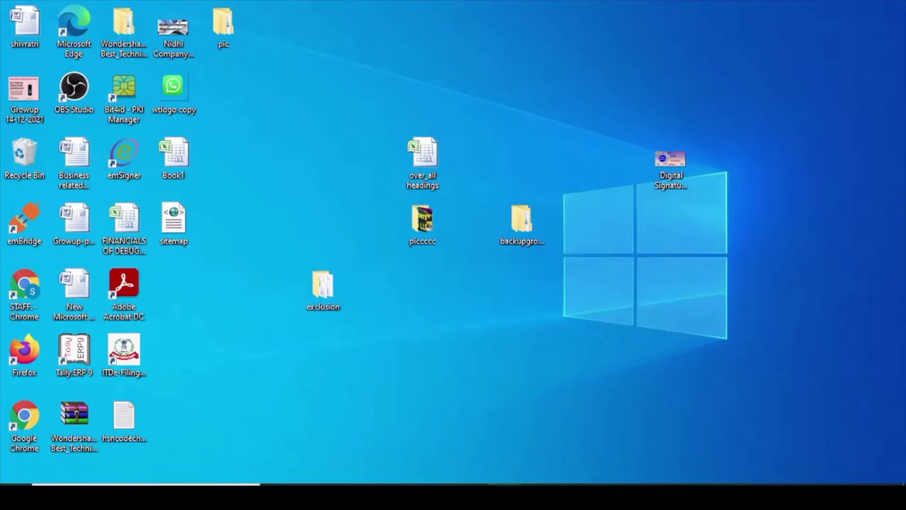
# Step: Switch to Google Search Console in Chrome and open the Coverage report with excluded pages shown alongside errors
pyautogui.click(503, 495)
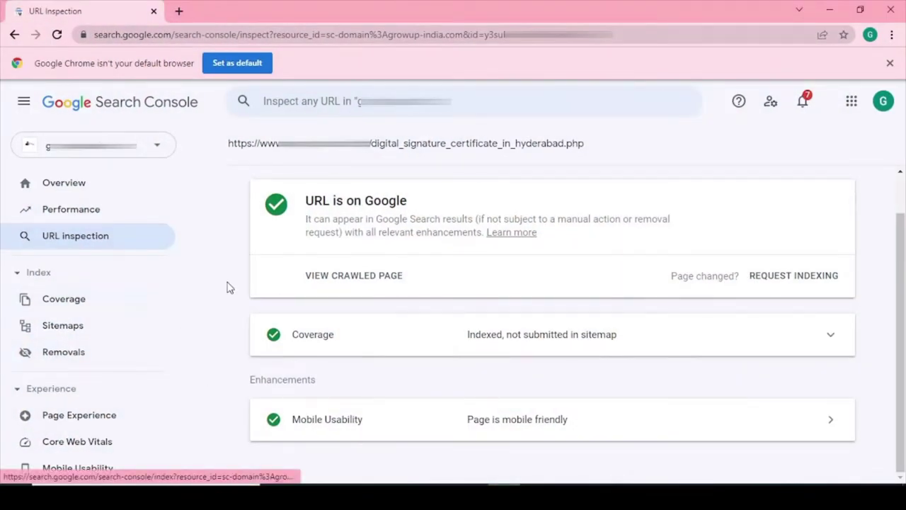
pyautogui.click(99, 309)
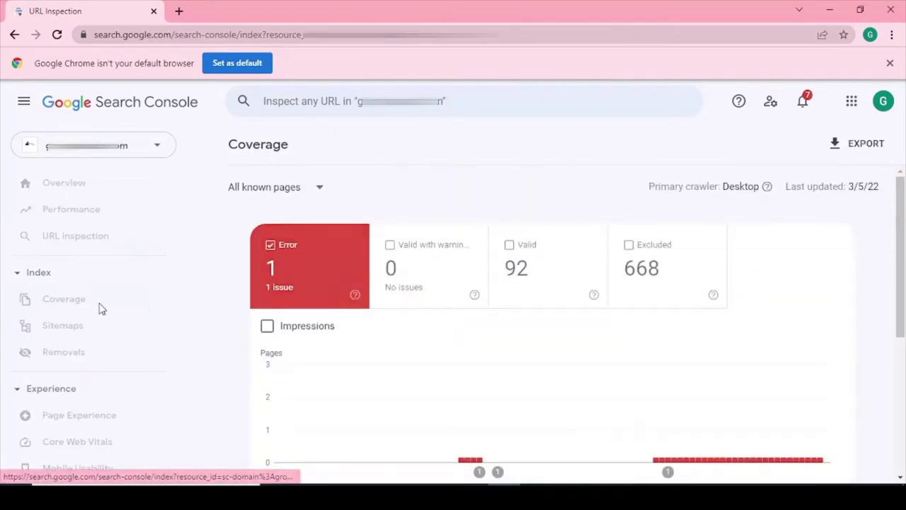
pyautogui.click(647, 276)
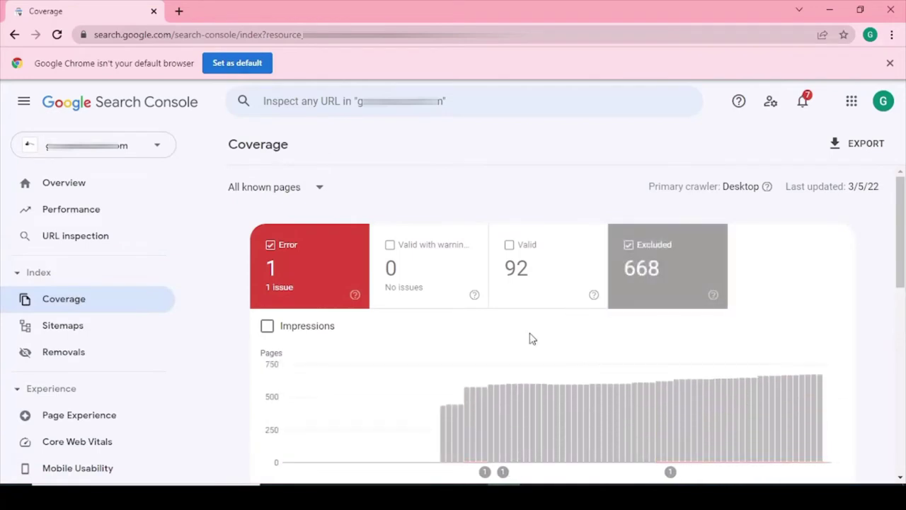
pyautogui.scroll(-2, 532, 338)
pyautogui.scroll(1, 532, 338)
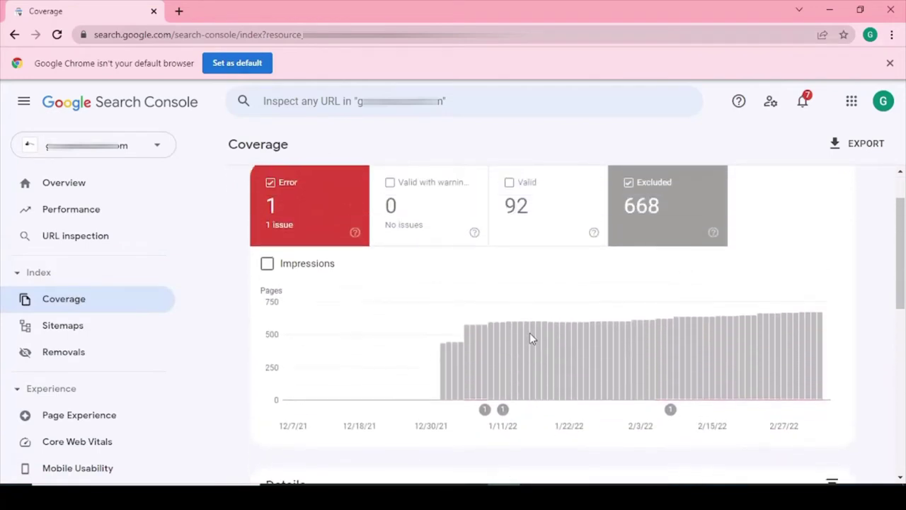
# Step: Display valid pages instead of excluded ones in the Coverage report and review the issue types in the Details table
pyautogui.click(518, 227)
pyautogui.scroll(-3, 415, 360)
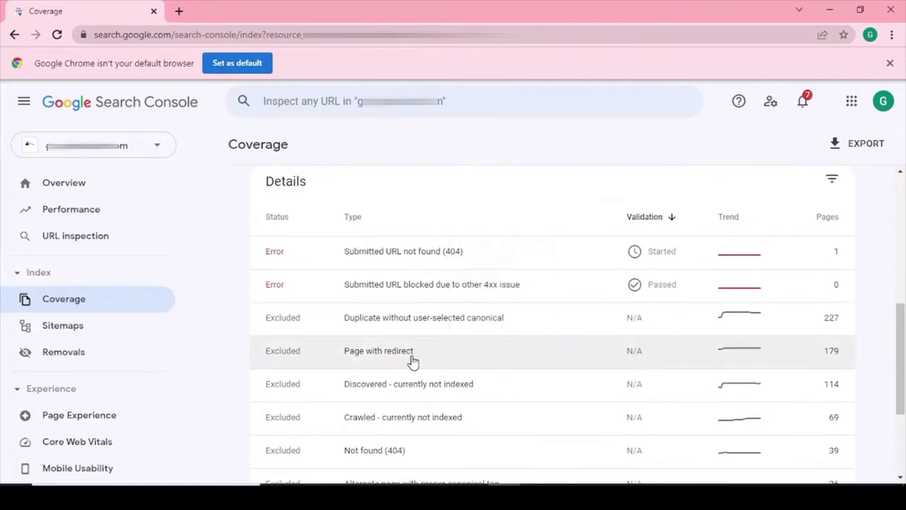
pyautogui.scroll(3, 412, 360)
pyautogui.click(717, 228)
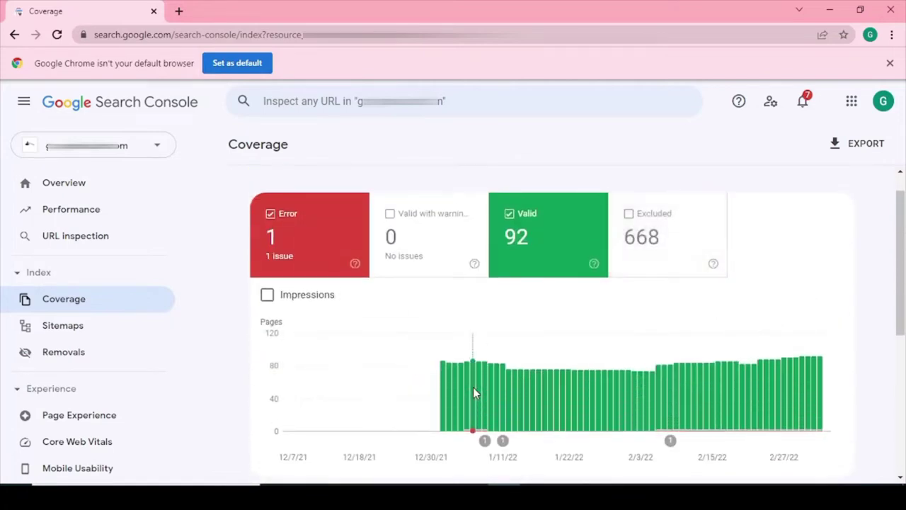
pyautogui.scroll(-3, 473, 387)
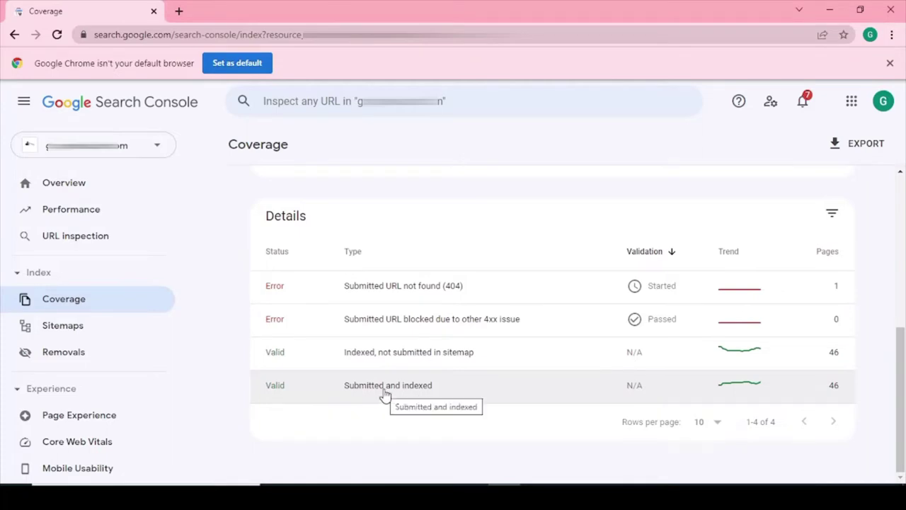
pyautogui.scroll(10, 385, 395)
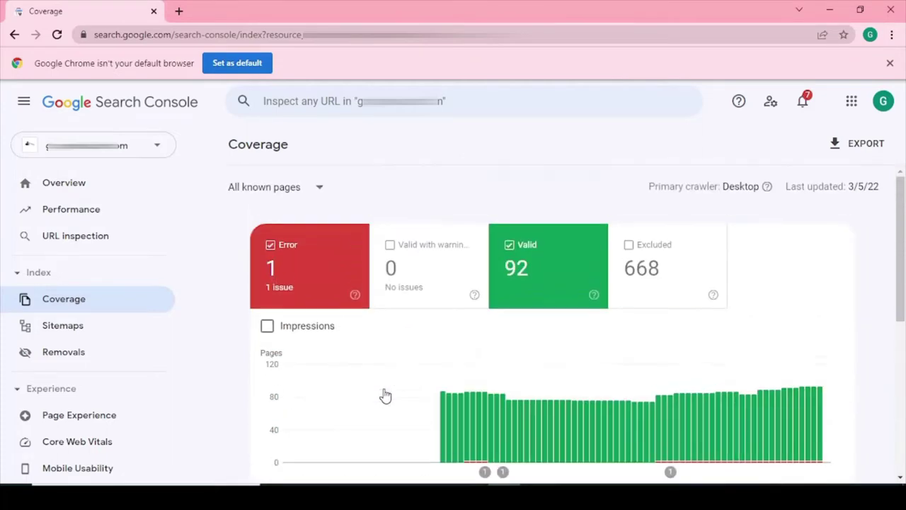
# Step: Filter the Coverage report to errors and excluded pages, and open the "Crawled - currently not indexed" issue
pyautogui.click(684, 271)
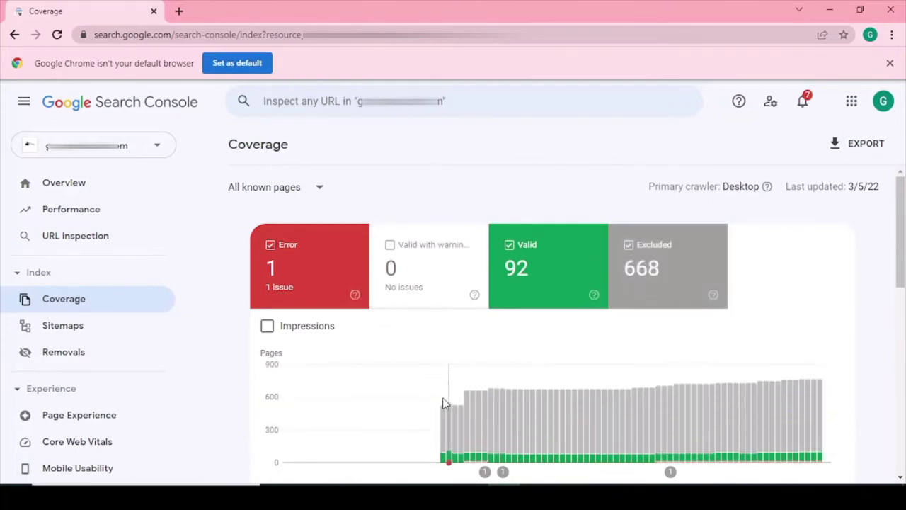
pyautogui.click(550, 244)
pyautogui.scroll(-2, 384, 421)
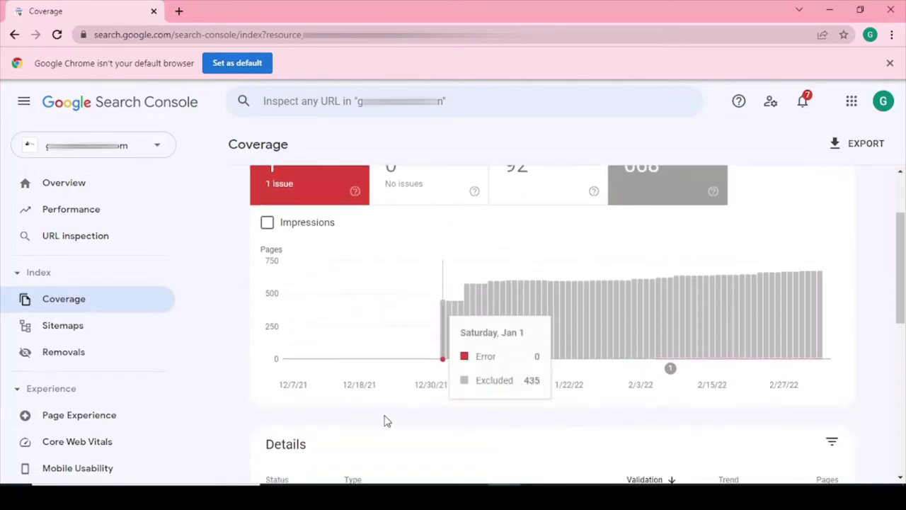
pyautogui.scroll(-5, 385, 420)
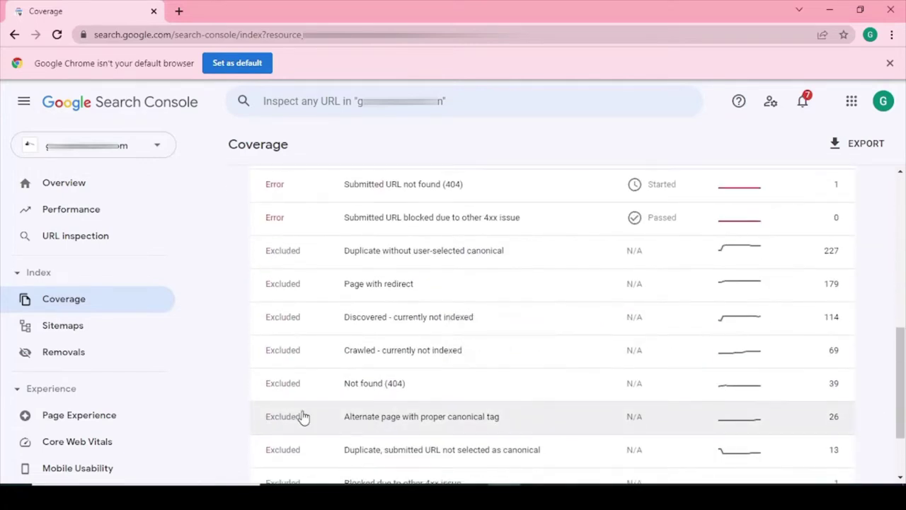
pyautogui.scroll(-1, 303, 418)
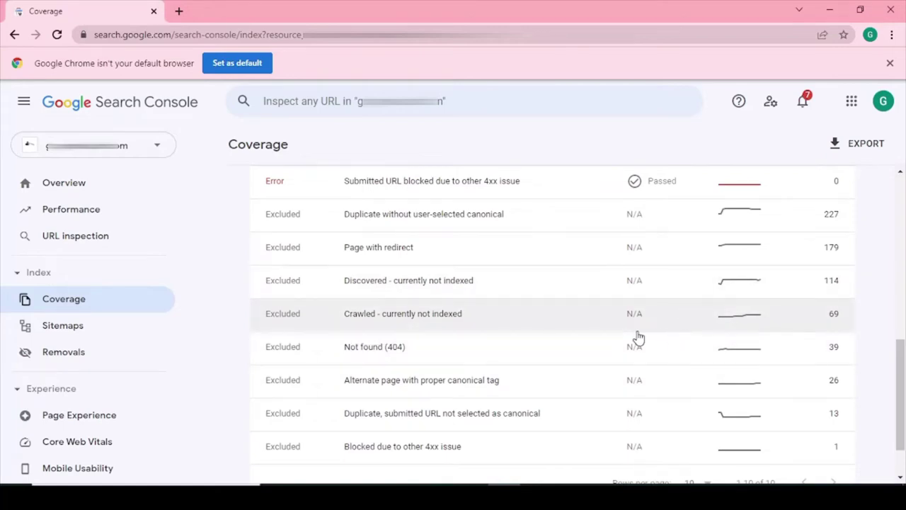
pyautogui.click(510, 328)
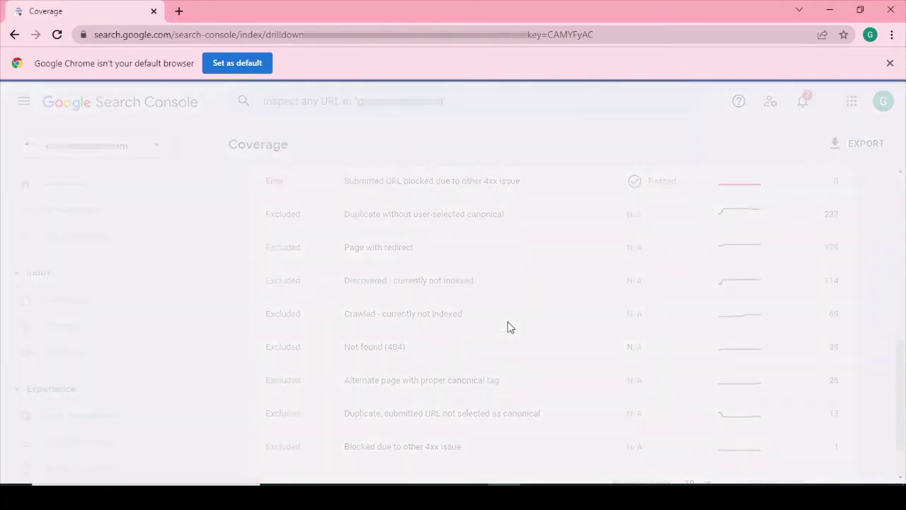
# Step: Select the oneperson.php page from the issue's example URLs and inspect it
pyautogui.scroll(-6, 510, 327)
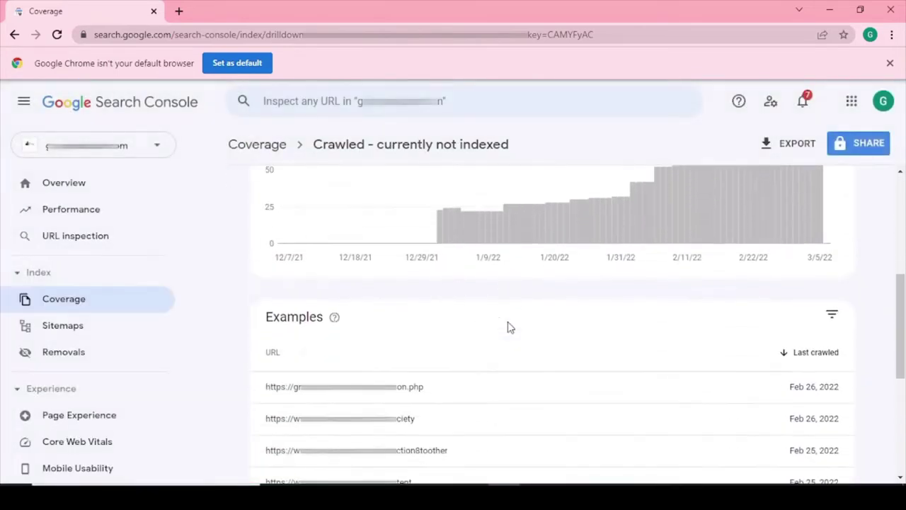
pyautogui.scroll(-2, 510, 328)
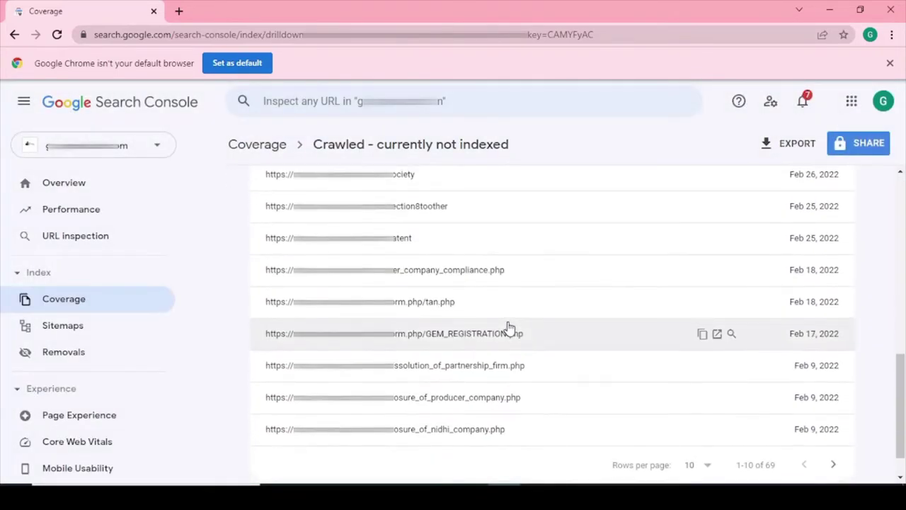
pyautogui.scroll(1, 461, 255)
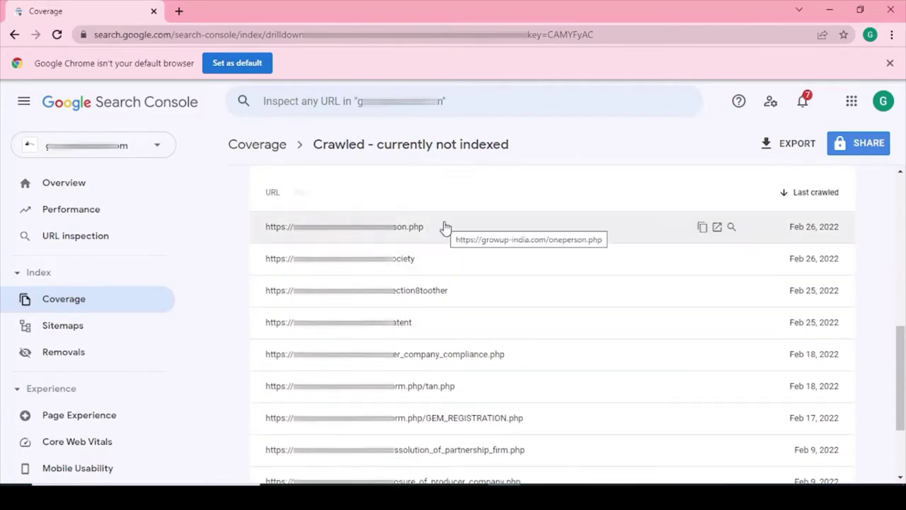
pyautogui.click(444, 227)
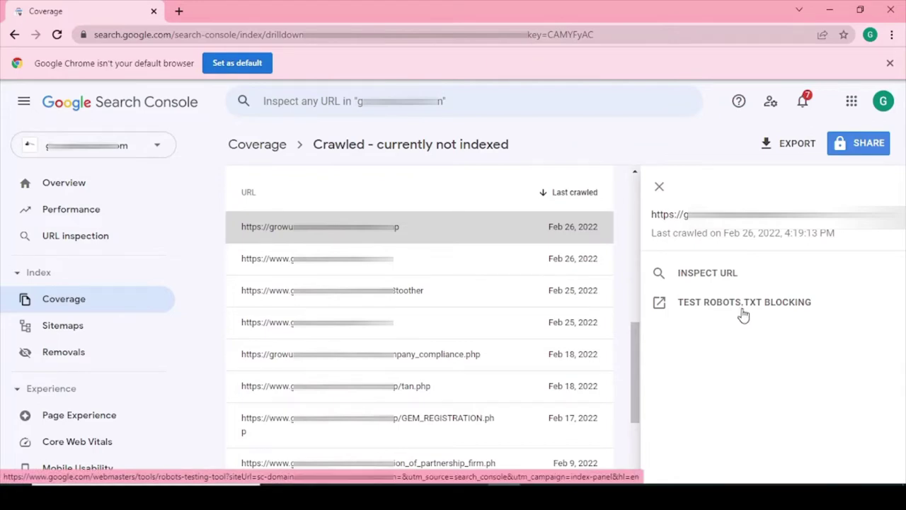
pyautogui.click(701, 276)
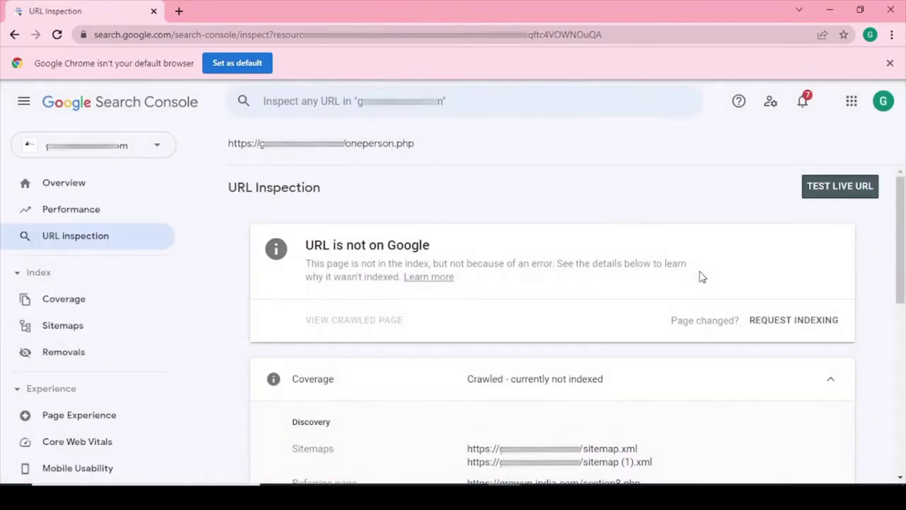
# Step: Review the coverage and crawl details of oneperson.php and run a live test of the URL
pyautogui.scroll(-1, 701, 276)
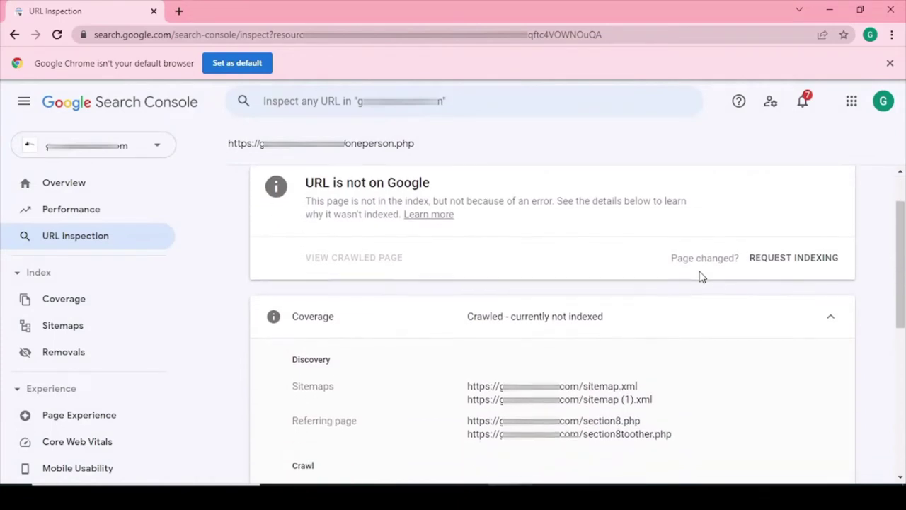
pyautogui.scroll(1, 701, 276)
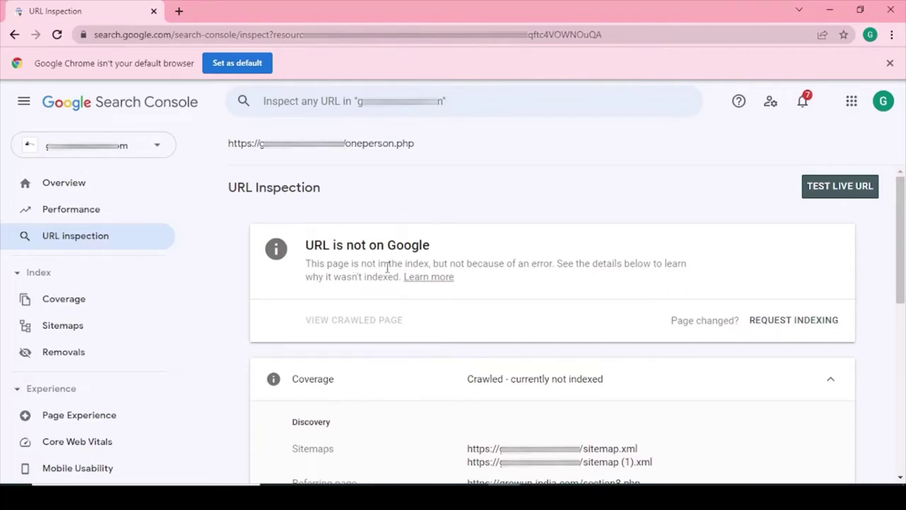
pyautogui.scroll(-3, 387, 267)
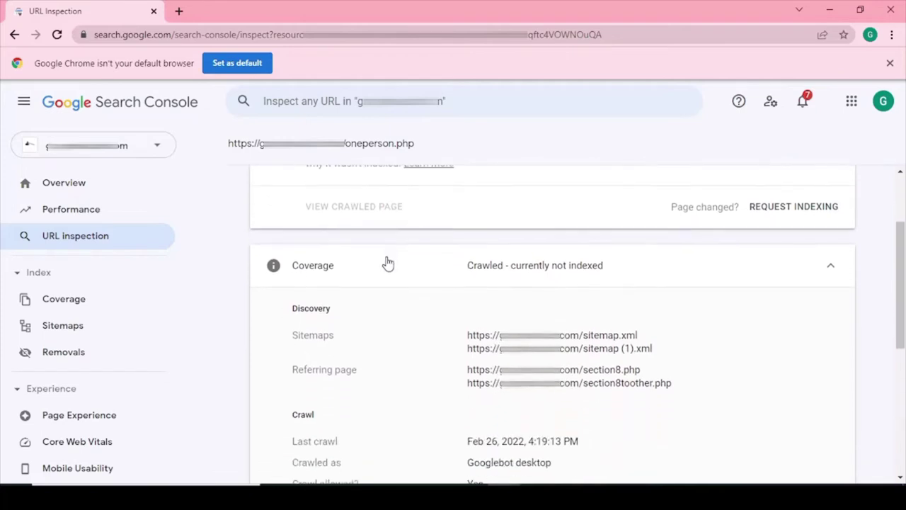
pyautogui.scroll(-4, 387, 262)
pyautogui.scroll(6, 387, 262)
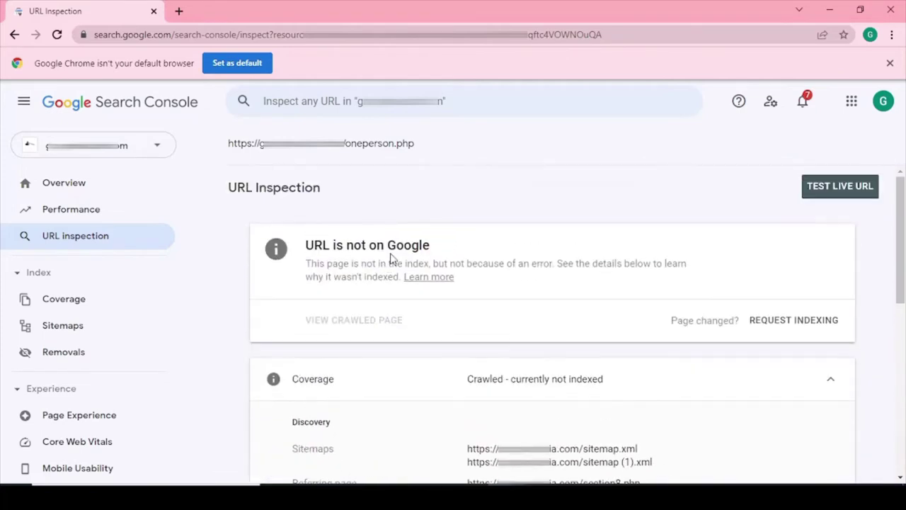
pyautogui.click(834, 193)
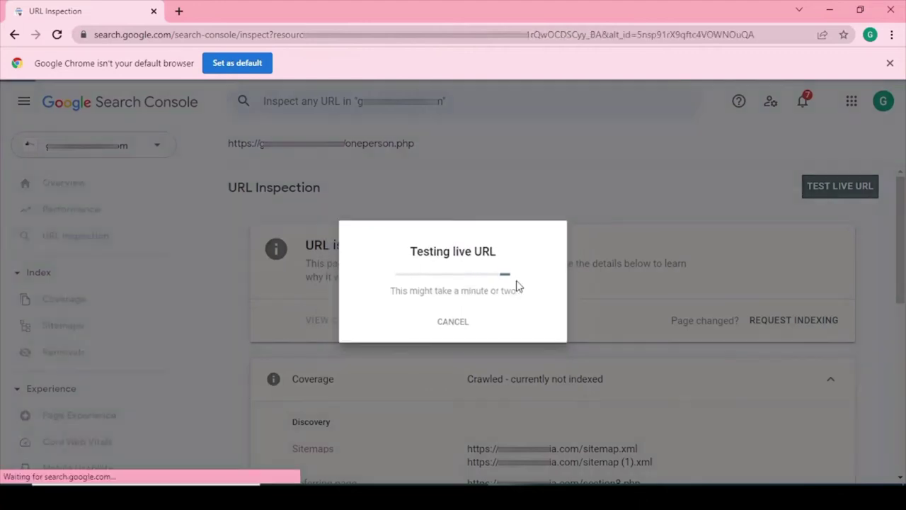
# Step: Request indexing for the tested oneperson.php URL and dismiss the confirmation message
pyautogui.scroll(-1, 517, 281)
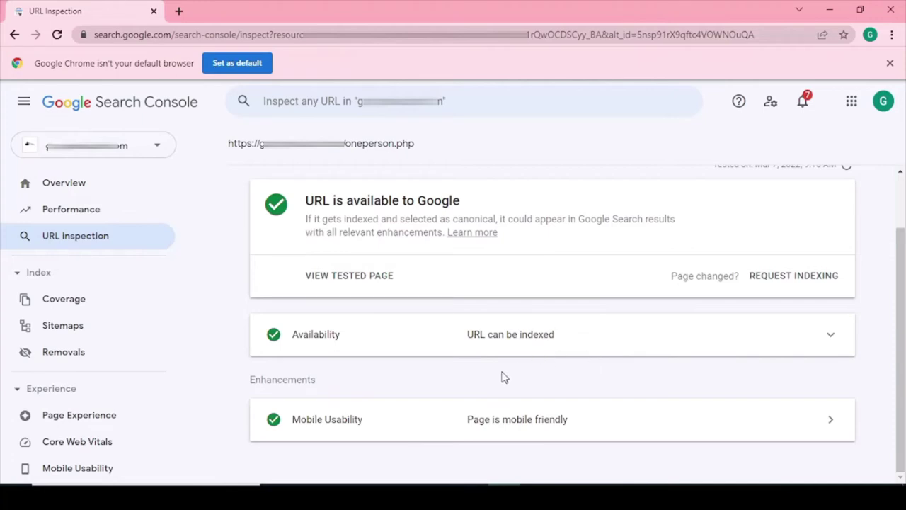
pyautogui.click(781, 276)
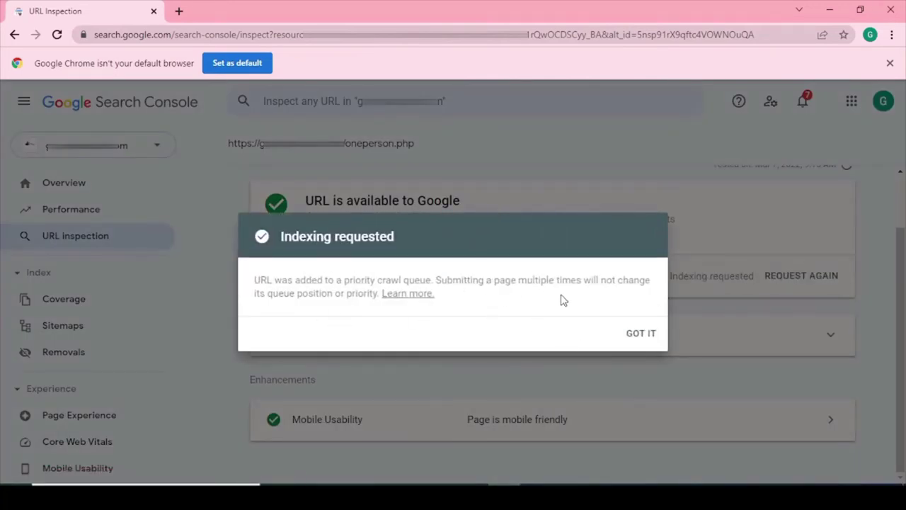
pyautogui.click(638, 334)
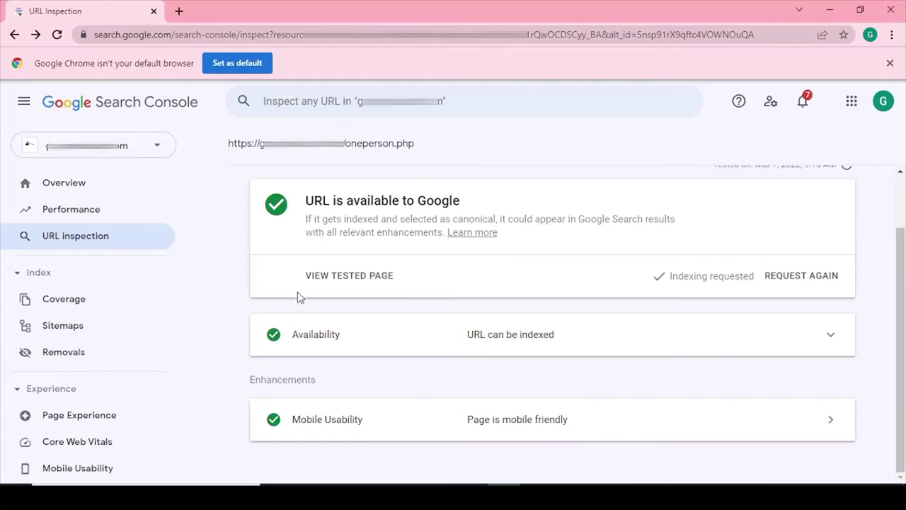
# Step: Open the Sitemaps page of the website property
pyautogui.click(105, 324)
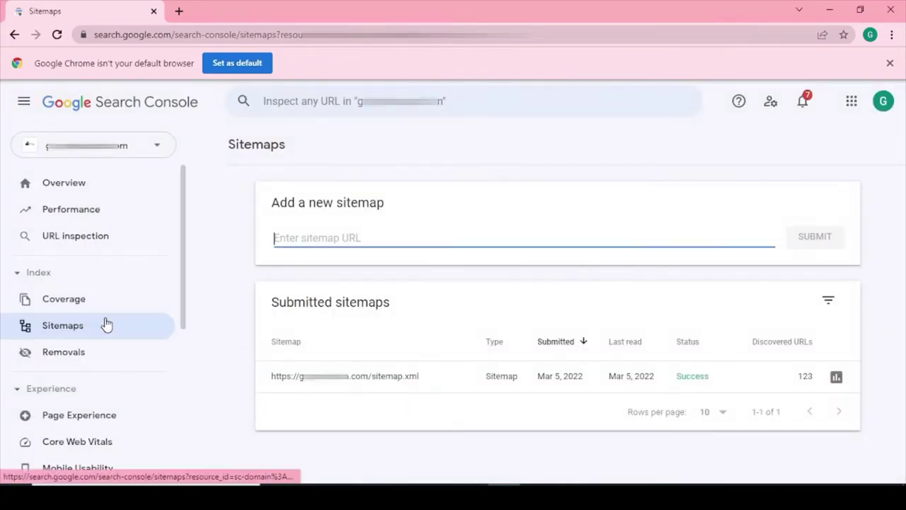